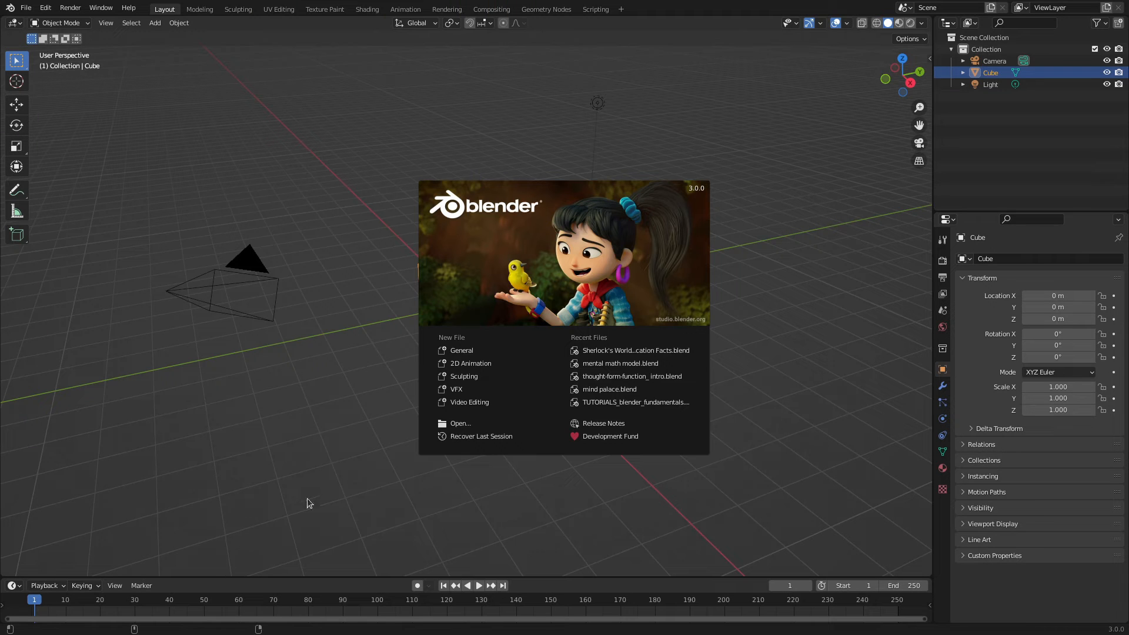
# - Dismiss the splash screen and add an Array modifier to the default cube
pyautogui.click(308, 357)
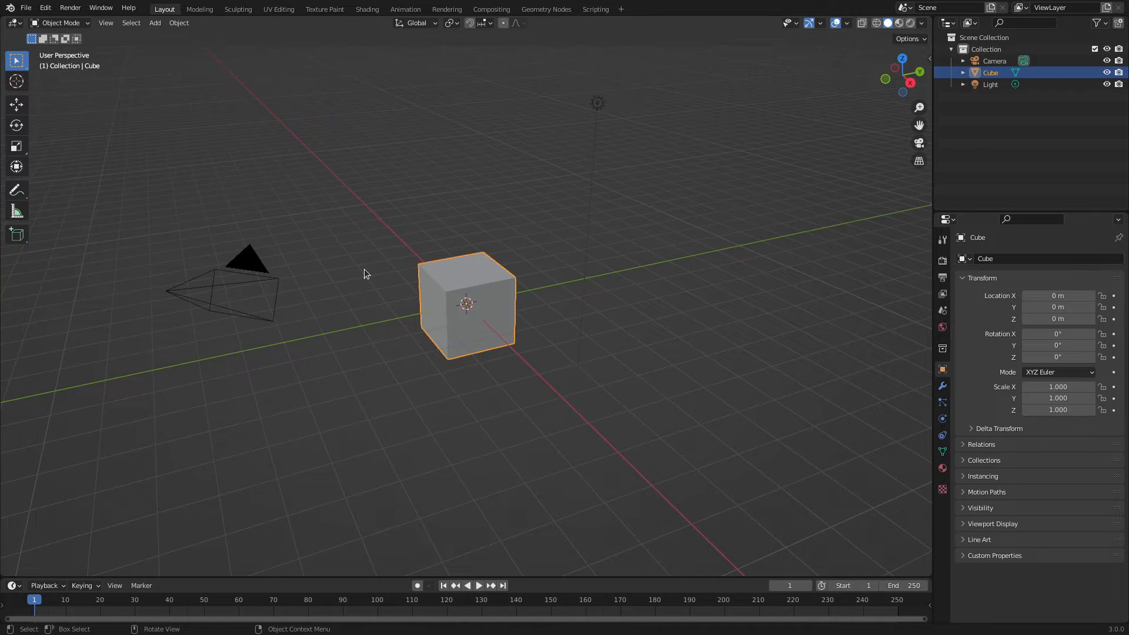
pyautogui.scroll(-3, 364, 269)
pyautogui.scroll(5, 365, 270)
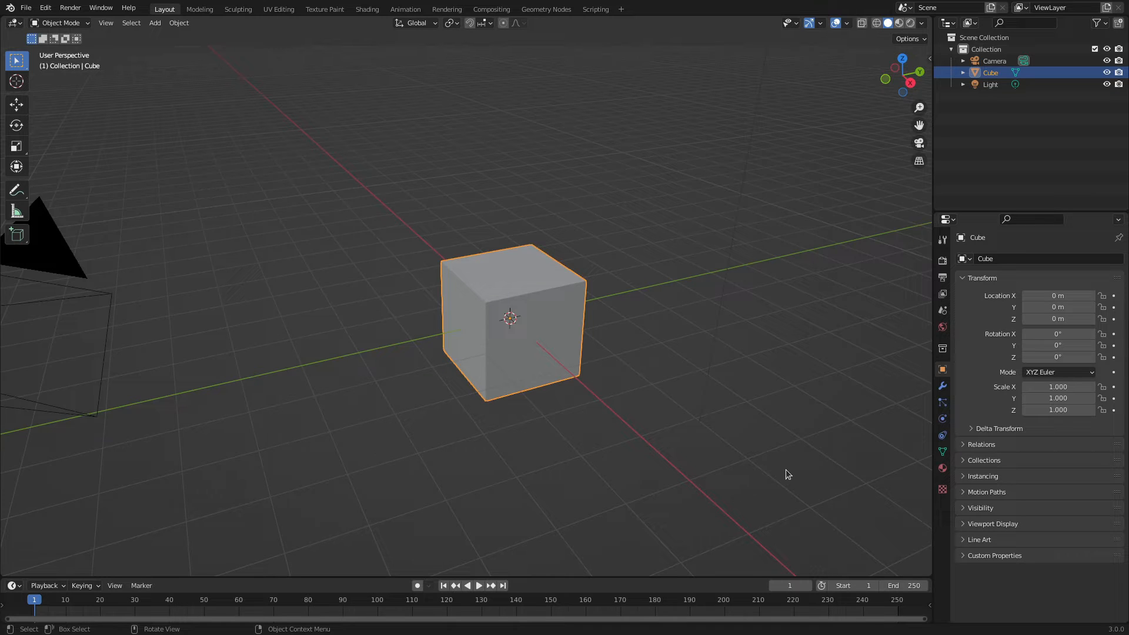
pyautogui.click(943, 385)
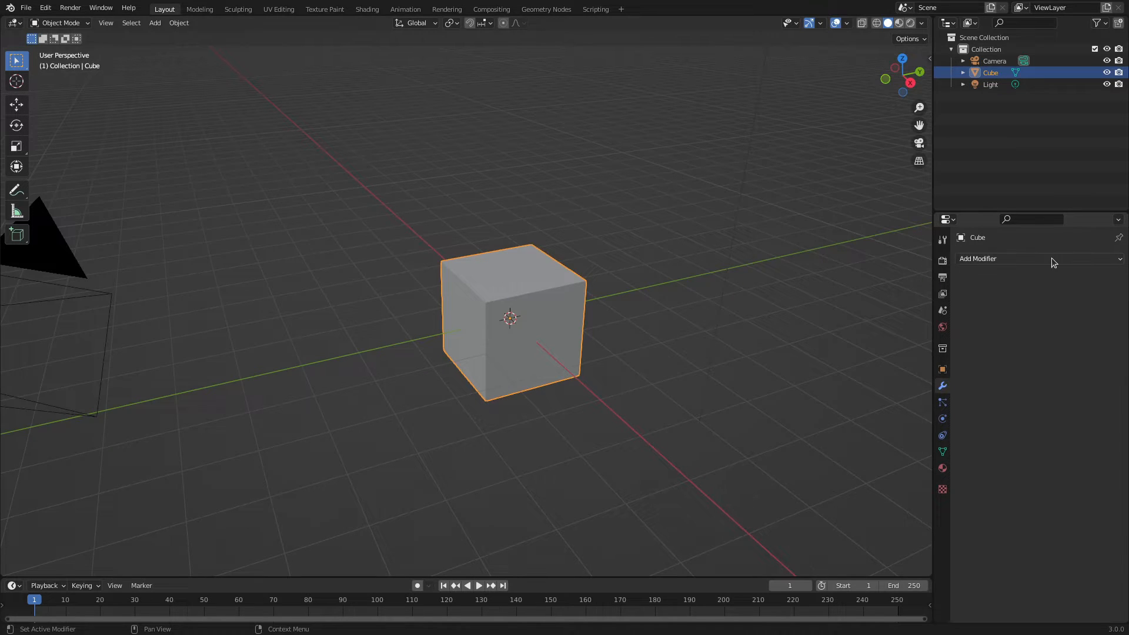
pyautogui.click(1051, 260)
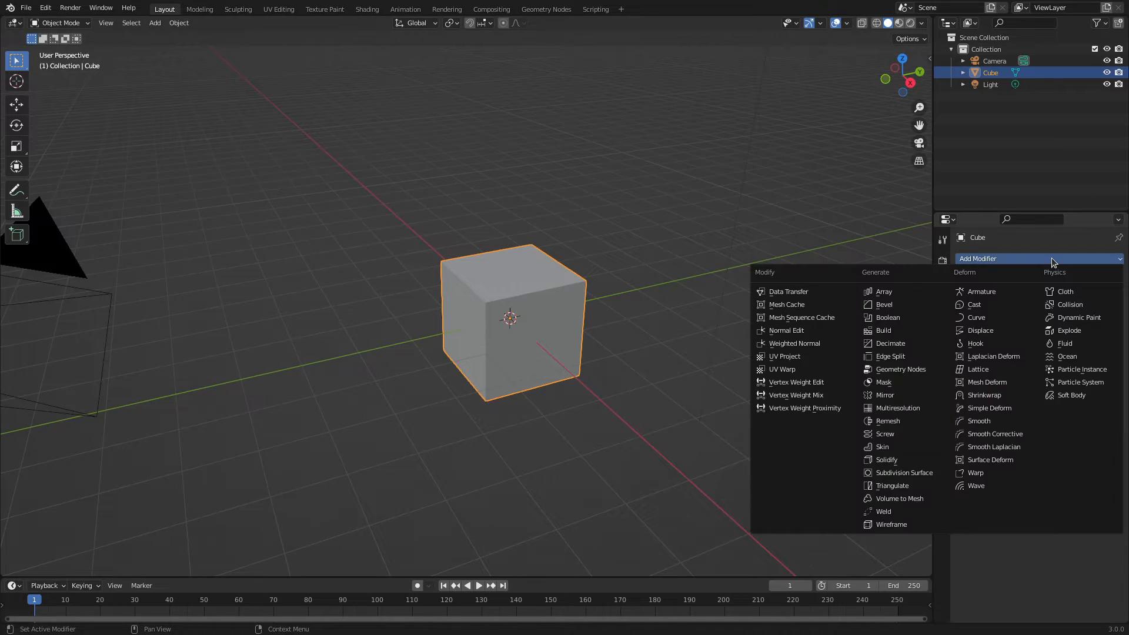
pyautogui.click(892, 296)
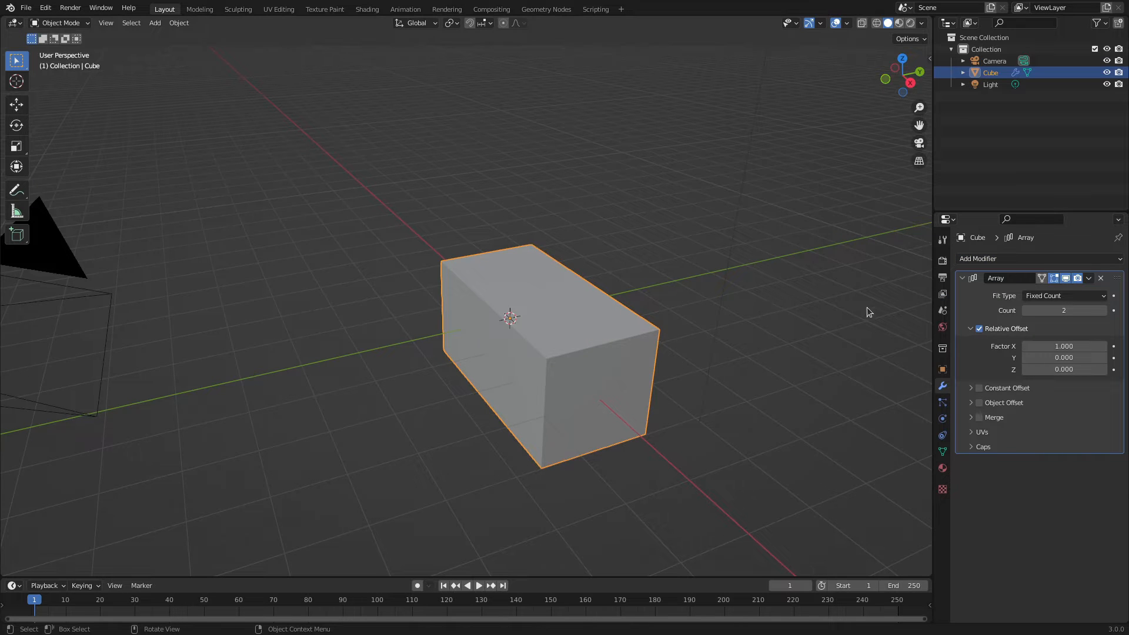
# - Set the Array modifier's count to 64
pyautogui.scroll(-5, 827, 312)
pyautogui.moveTo(821, 321); pyautogui.dragTo(494, 184, button='middle')
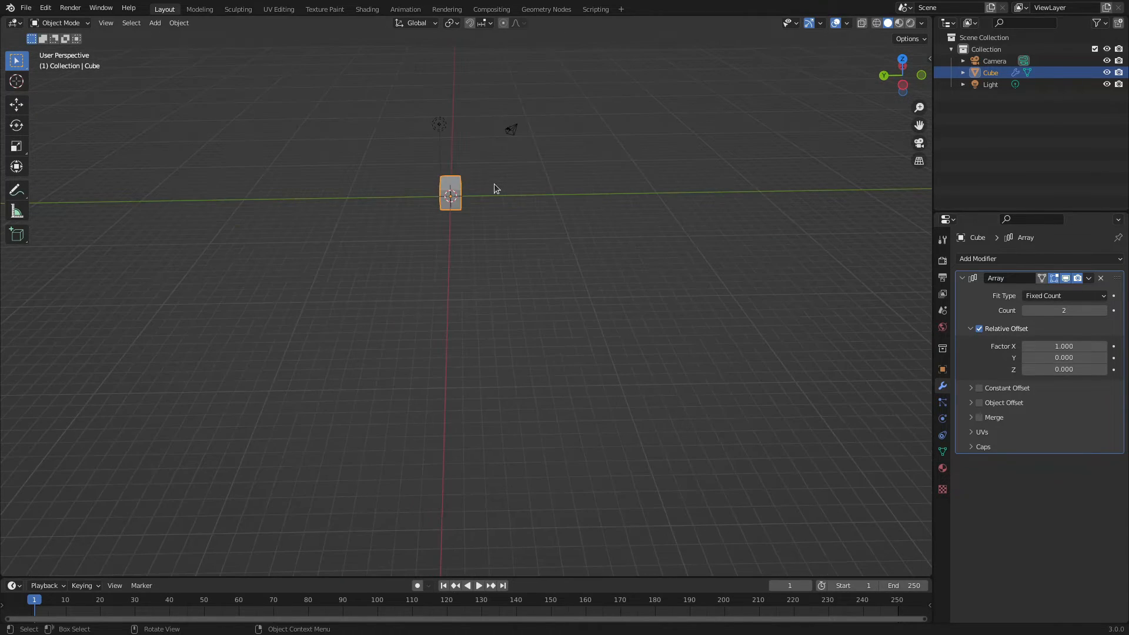
pyautogui.moveTo(494, 184); pyautogui.dragTo(496, 213)
pyautogui.moveTo(497, 213); pyautogui.dragTo(578, 207, button='middle')
pyautogui.moveTo(1041, 310); pyautogui.dragTo(1079, 310)
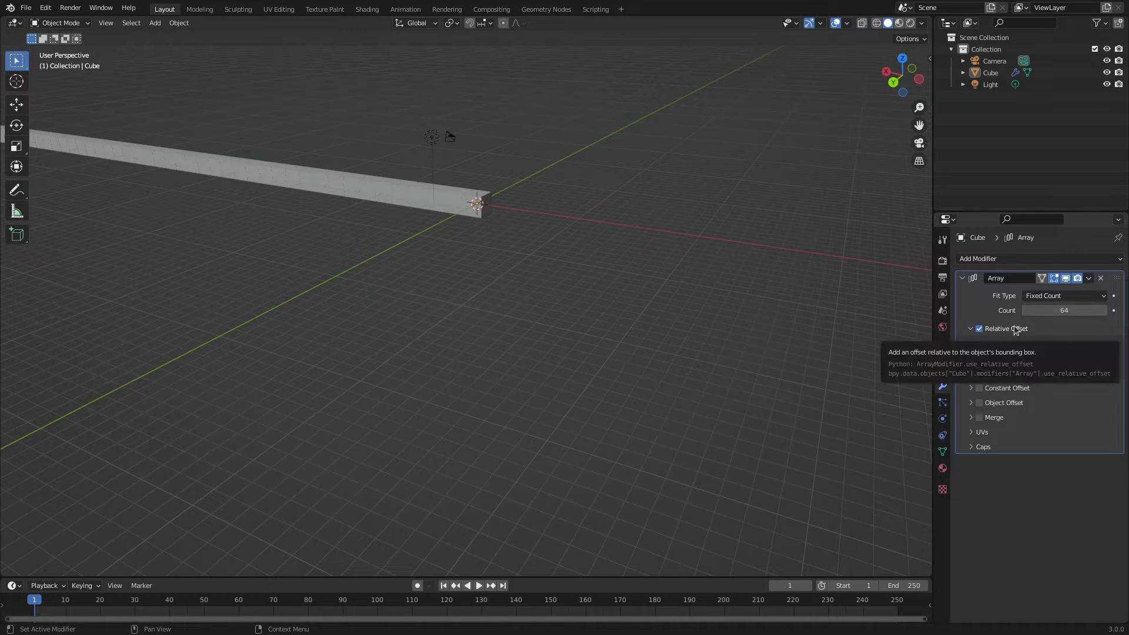
# - Select the arrayed cube and scale it up uniformly to about 19 times its size
pyautogui.click(428, 200)
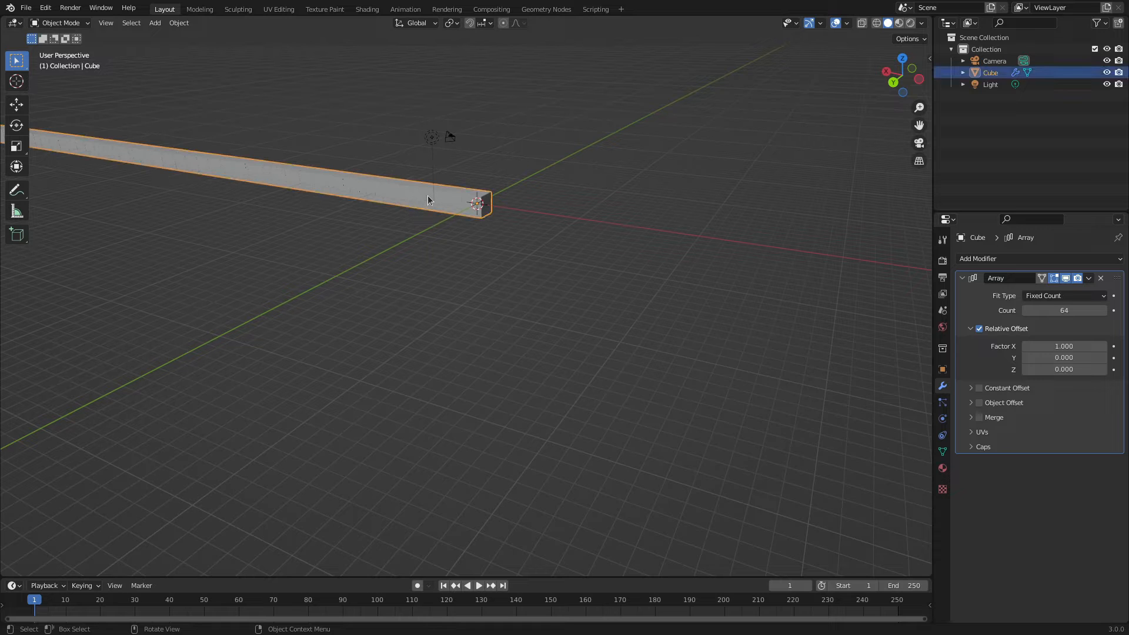
pyautogui.press('s')
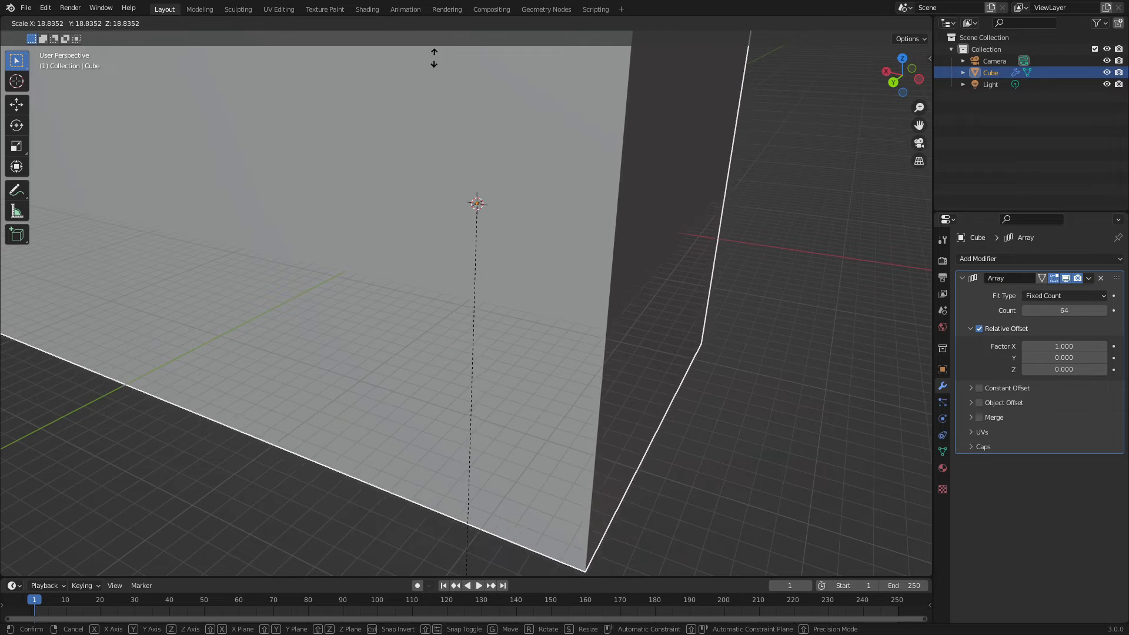
pyautogui.click(433, 76)
pyautogui.scroll(-6, 456, 182)
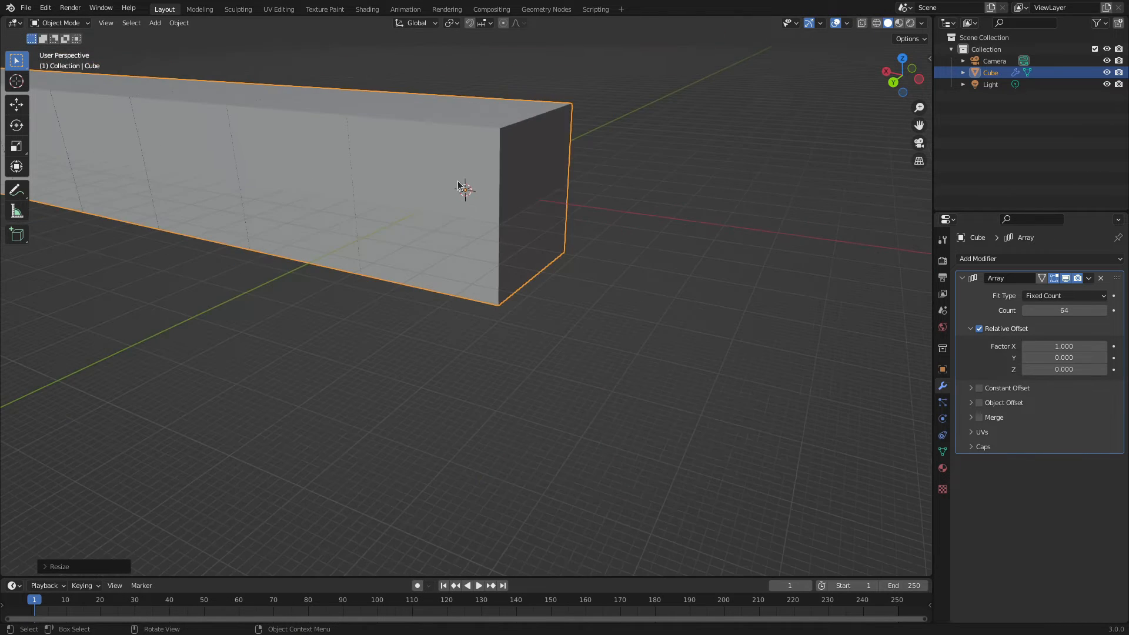
pyautogui.moveTo(457, 182); pyautogui.dragTo(434, 206, button='middle')
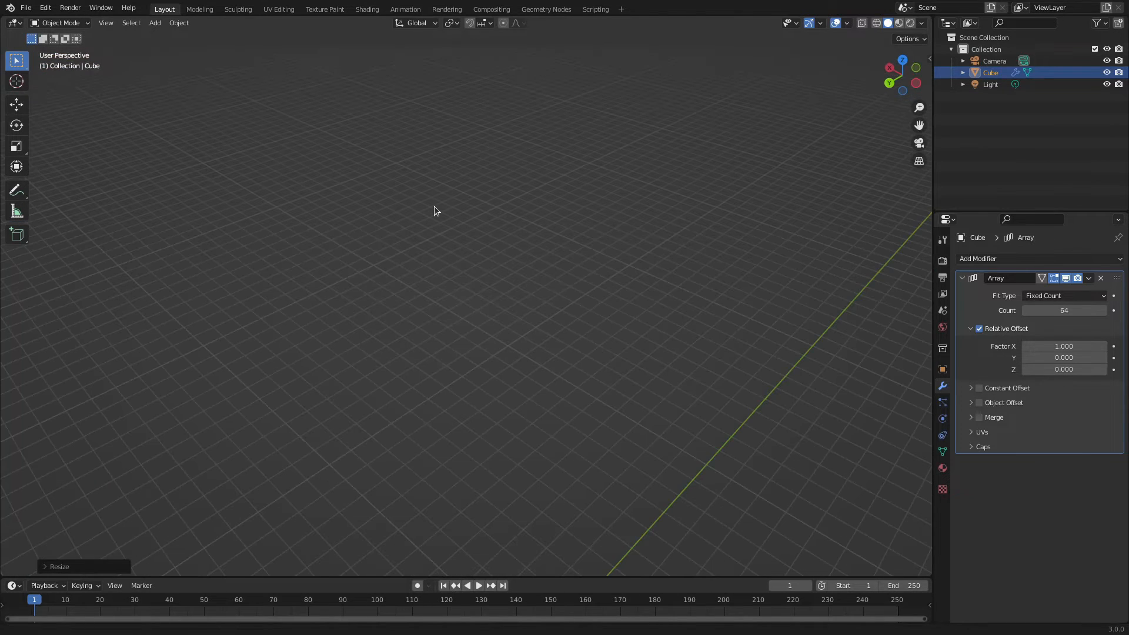
pyautogui.scroll(-15, 435, 206)
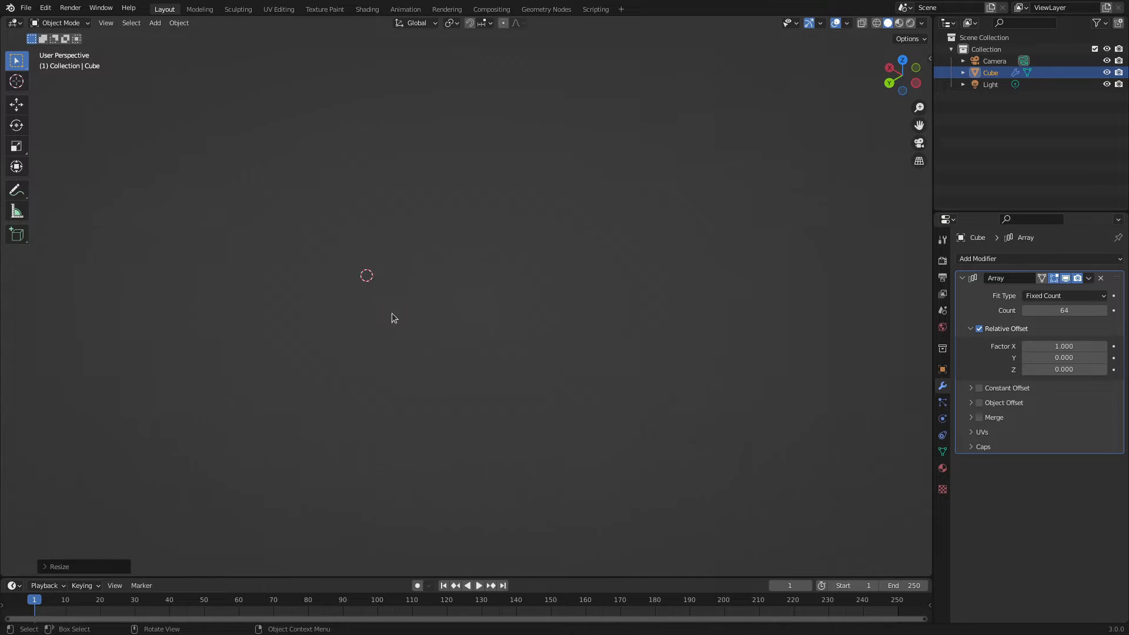
pyautogui.scroll(10, 329, 258)
pyautogui.keyDown('shift'); pyautogui.moveTo(244, 155); pyautogui.dragTo(366, 329, button='middle'); pyautogui.keyUp('shift')
pyautogui.scroll(2, 503, 405)
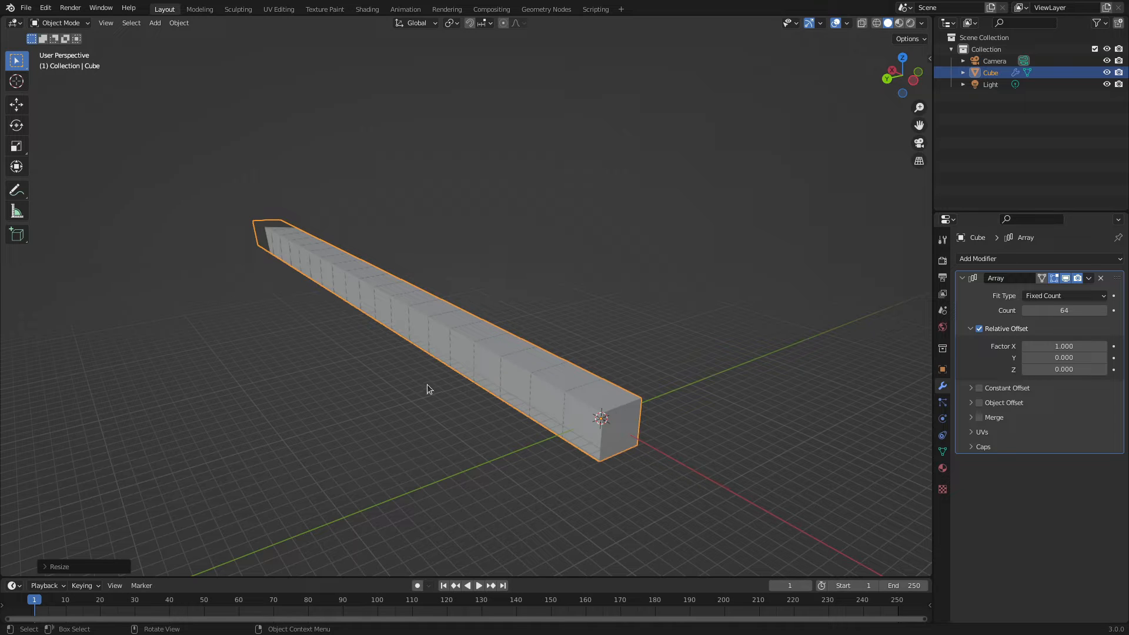
# - Space the array copies apart by setting the relative offset factor X to 1.9
pyautogui.keyDown('shift'); pyautogui.moveTo(474, 394); pyautogui.dragTo(560, 352, button='middle'); pyautogui.keyUp('shift')
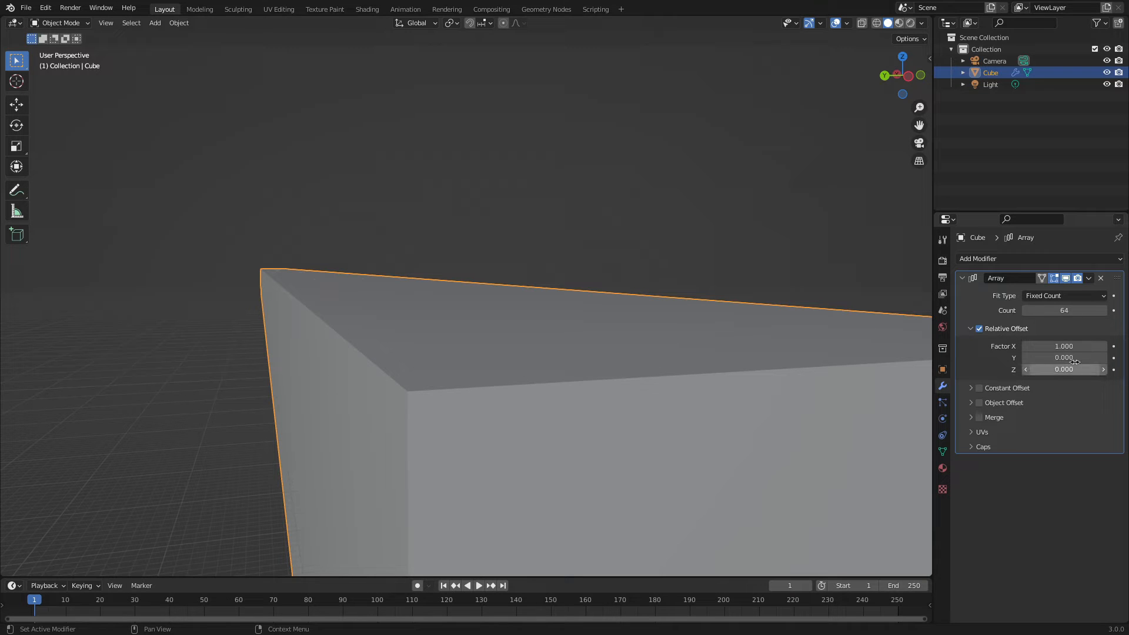
pyautogui.moveTo(1061, 346); pyautogui.dragTo(1106, 347)
pyautogui.keyDown('shift'); pyautogui.moveTo(647, 273); pyautogui.dragTo(732, 430, button='middle'); pyautogui.keyUp('shift')
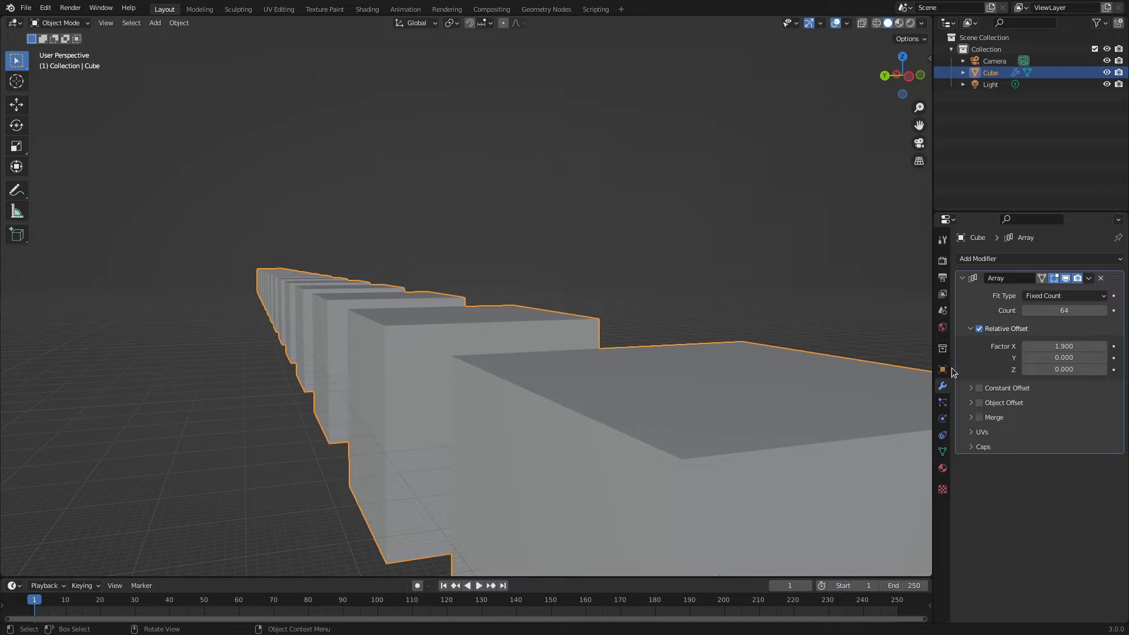
# - Apply the Array modifier to the row of cubes
pyautogui.click(1088, 279)
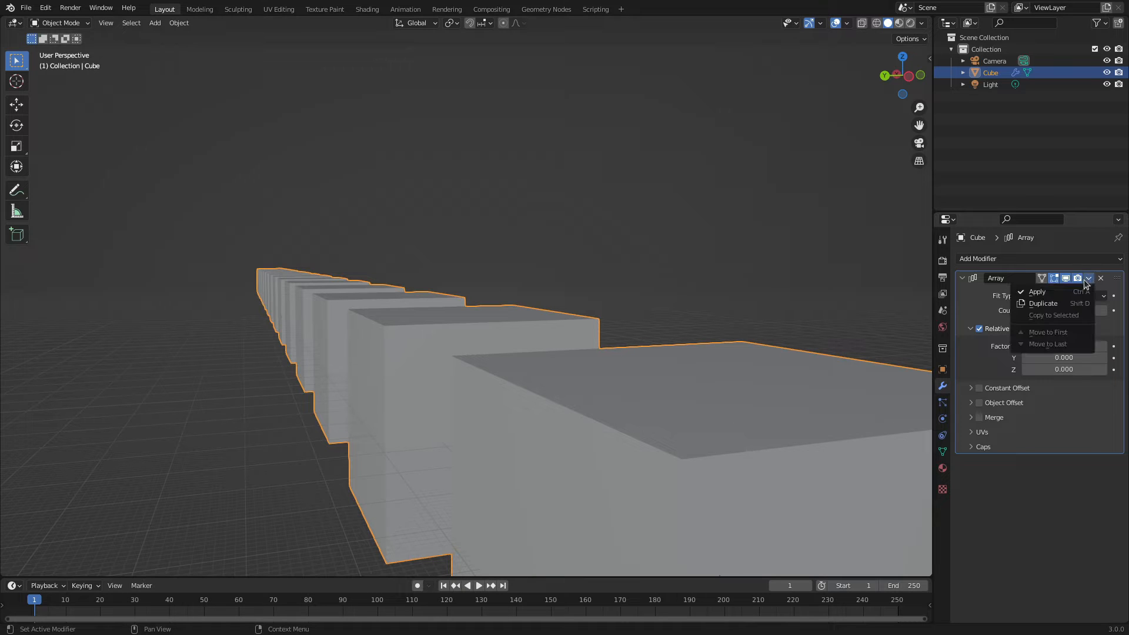
pyautogui.click(1050, 291)
pyautogui.click(689, 324)
pyautogui.click(683, 439)
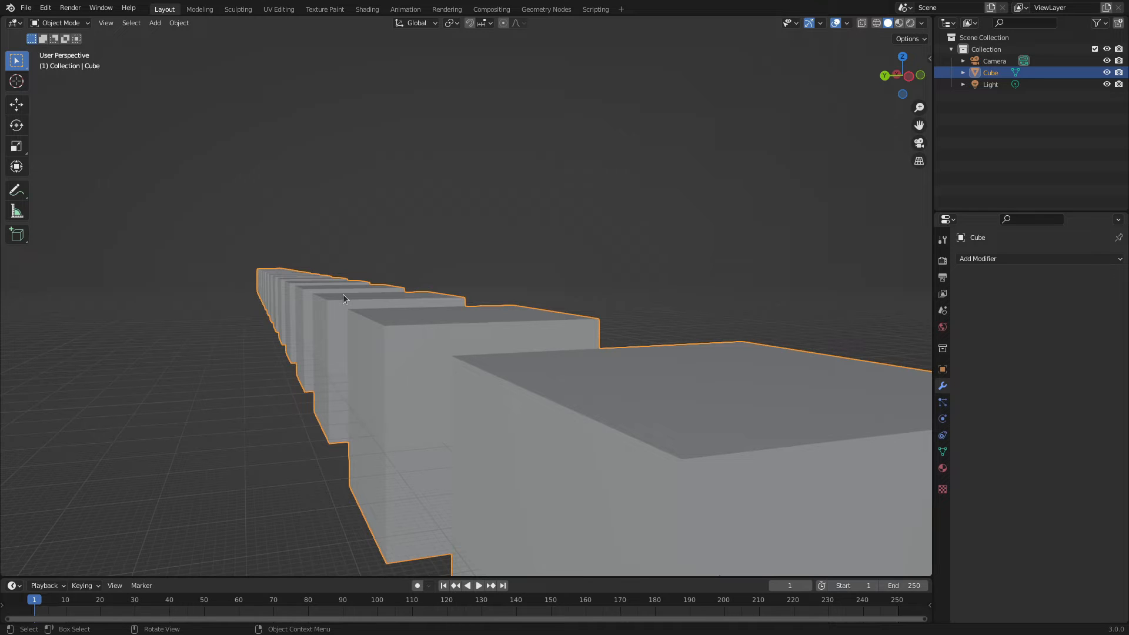
# - Switch the viewport to orthographic projection, deselect the cubes and examine the row from several angles
pyautogui.press('KP_5')
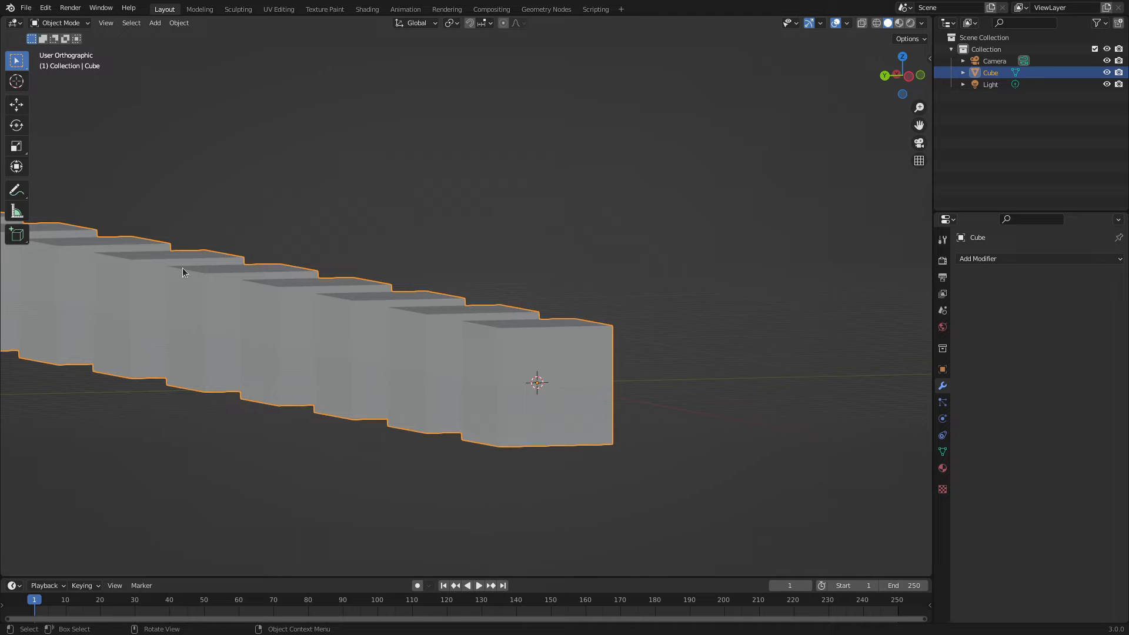
pyautogui.keyDown('shift'); pyautogui.moveTo(183, 267); pyautogui.dragTo(500, 302, button='middle'); pyautogui.keyUp('shift')
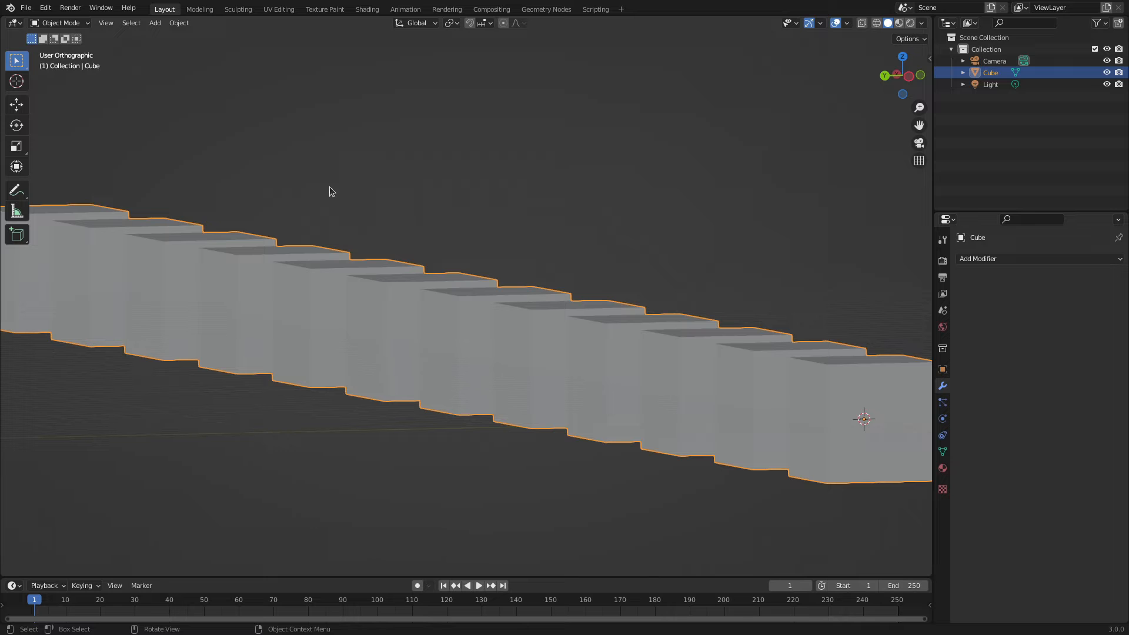
pyautogui.click(549, 215)
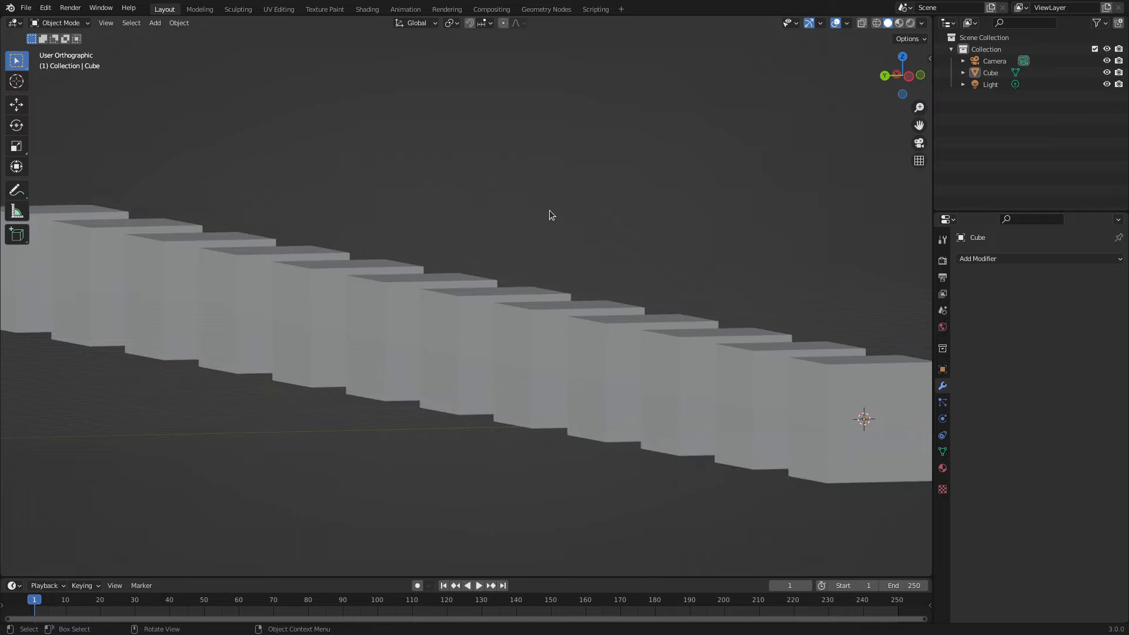
pyautogui.moveTo(481, 237); pyautogui.dragTo(458, 236, button='middle')
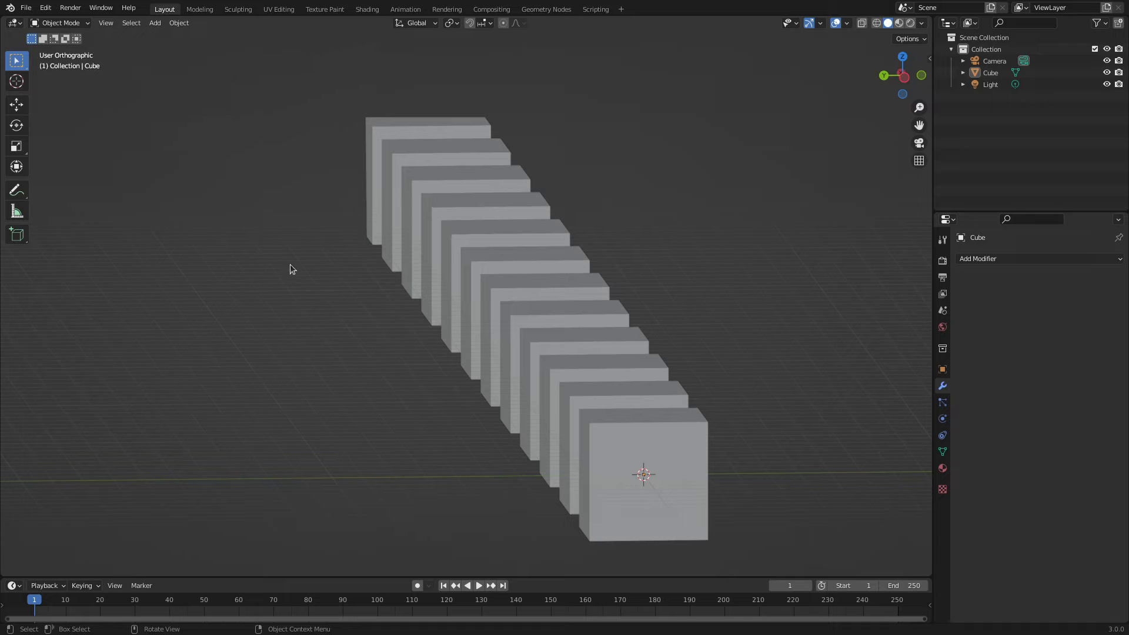
pyautogui.keyDown('shift'); pyautogui.moveTo(439, 306); pyautogui.dragTo(282, 285, button='middle'); pyautogui.keyUp('shift')
pyautogui.scroll(-6, 239, 252)
pyautogui.scroll(5, 247, 252)
pyautogui.scroll(5, 240, 270)
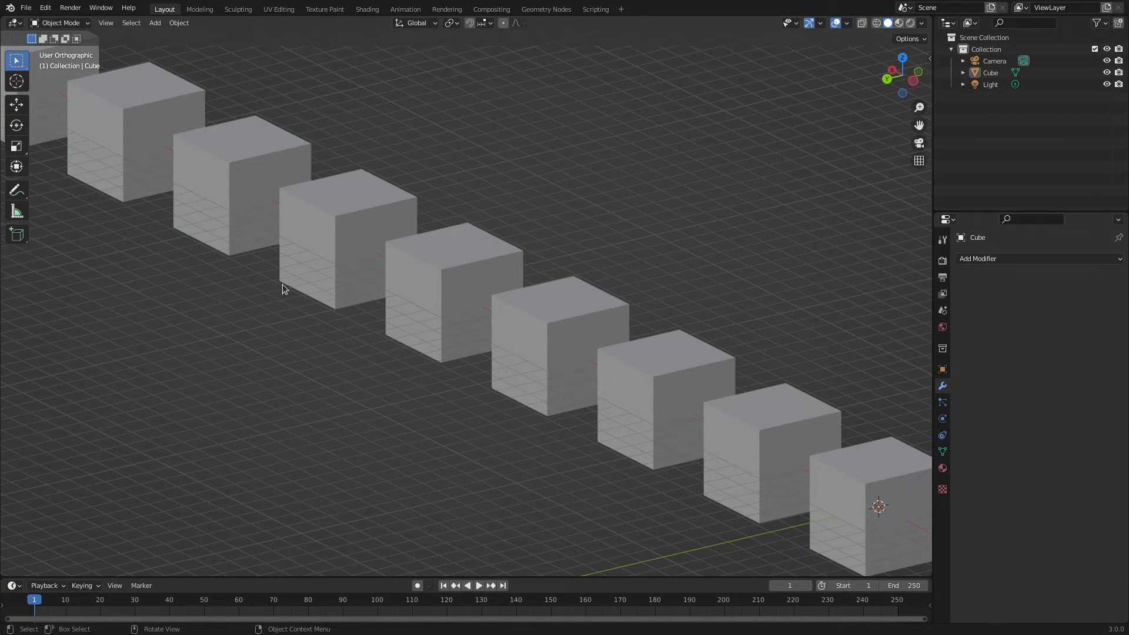
# - Examine the row of cubes in perspective projection, from the top view and from an oblique side angle
pyautogui.press('KP_5')
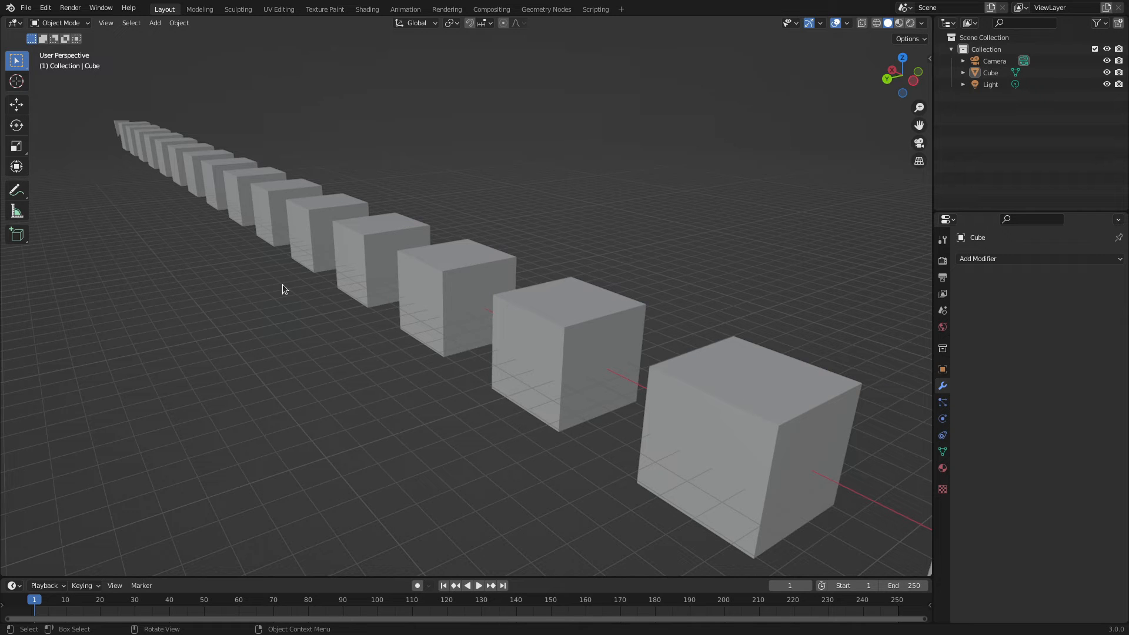
pyautogui.press('KP_7')
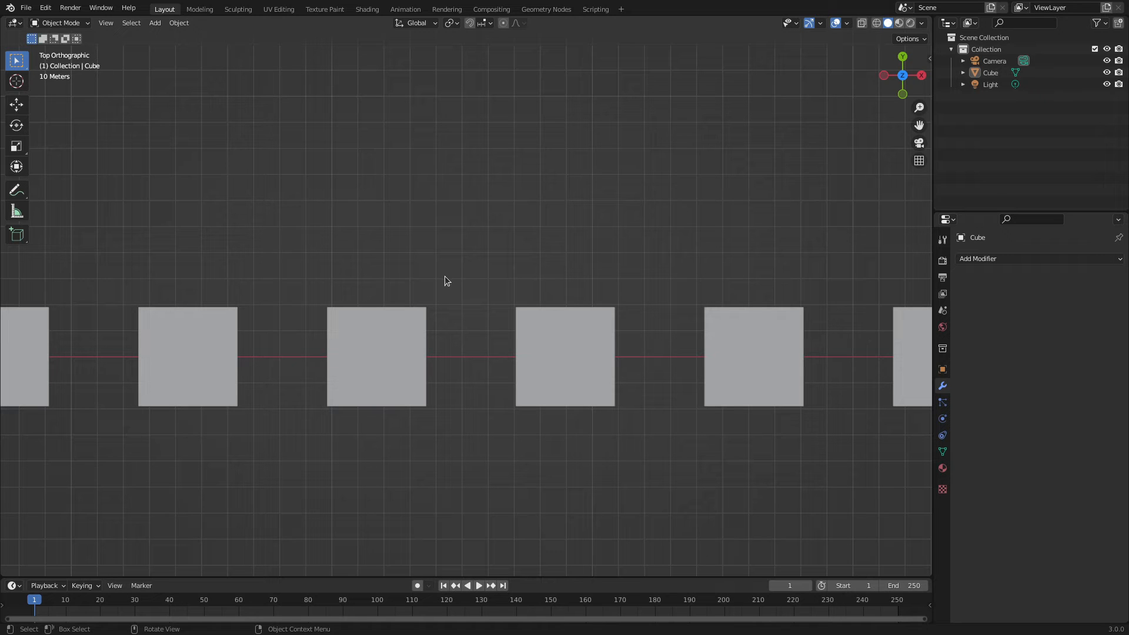
pyautogui.moveTo(445, 277); pyautogui.dragTo(455, 329, button='middle')
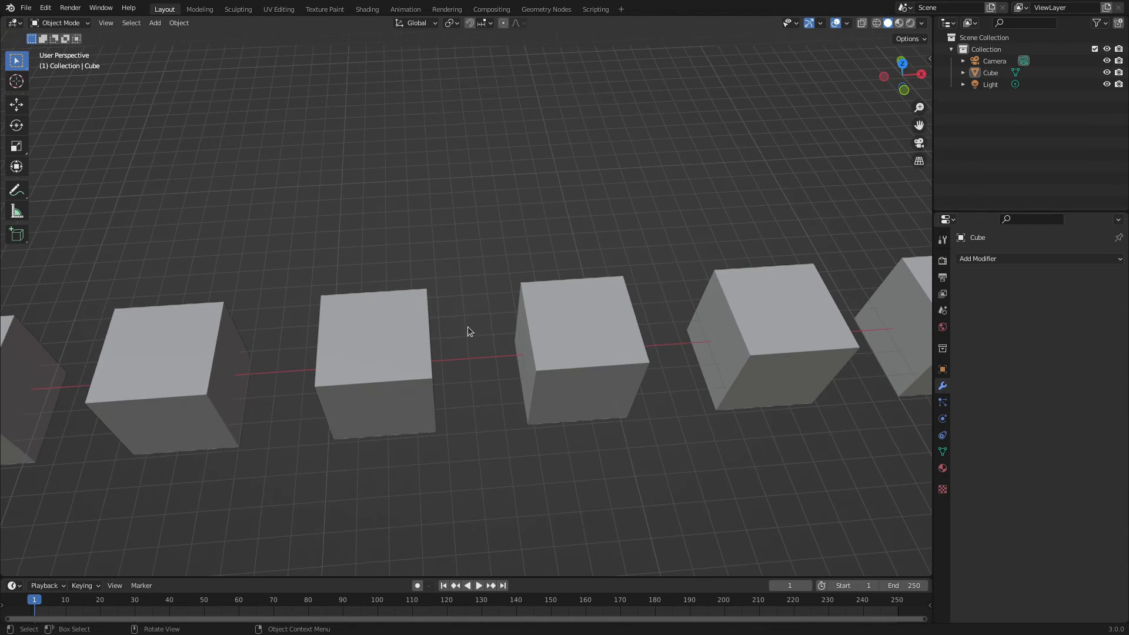
pyautogui.moveTo(467, 282); pyautogui.dragTo(439, 238, button='middle')
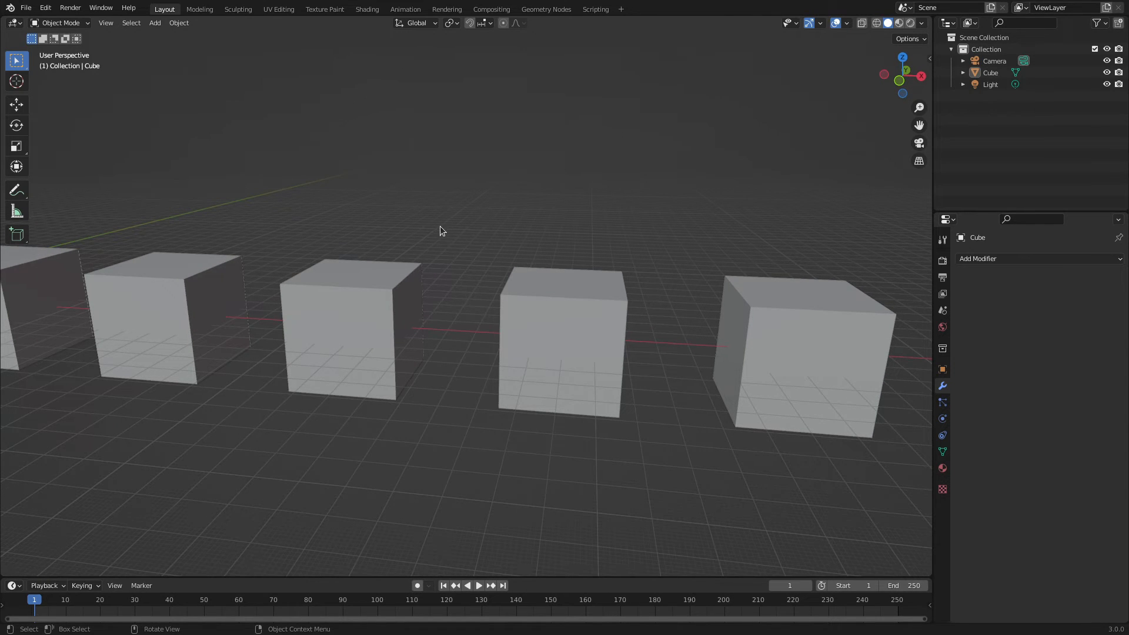
pyautogui.scroll(-2, 440, 226)
pyautogui.scroll(2, 441, 227)
# - Return the viewport to orthographic projection and view the row of cubes from farther away
pyautogui.press('KP_5')
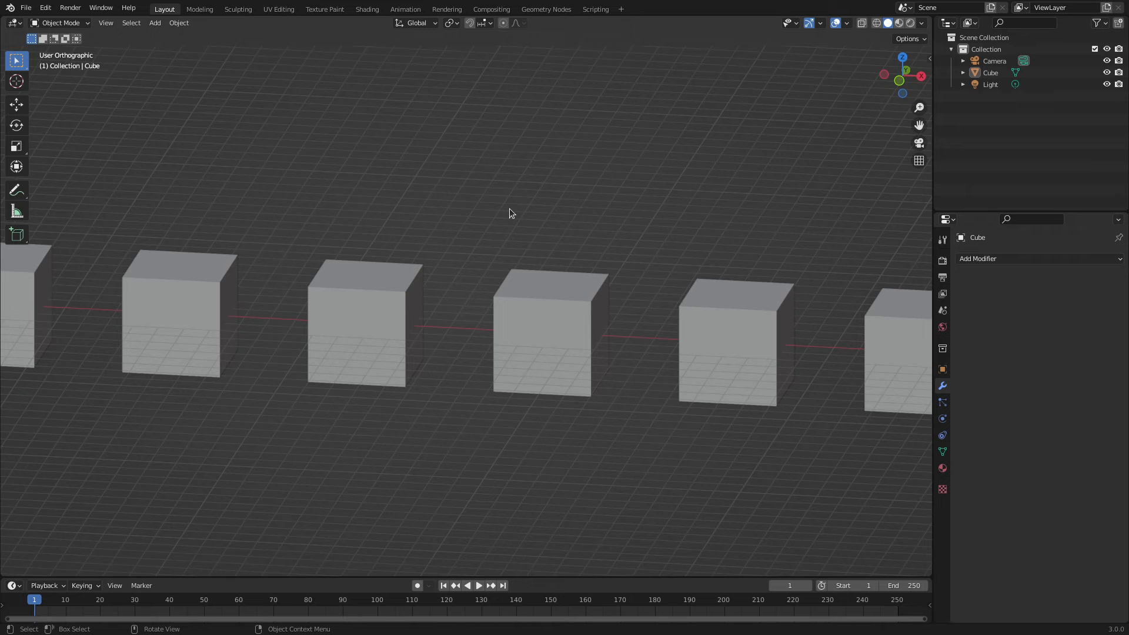
pyautogui.scroll(-6, 509, 208)
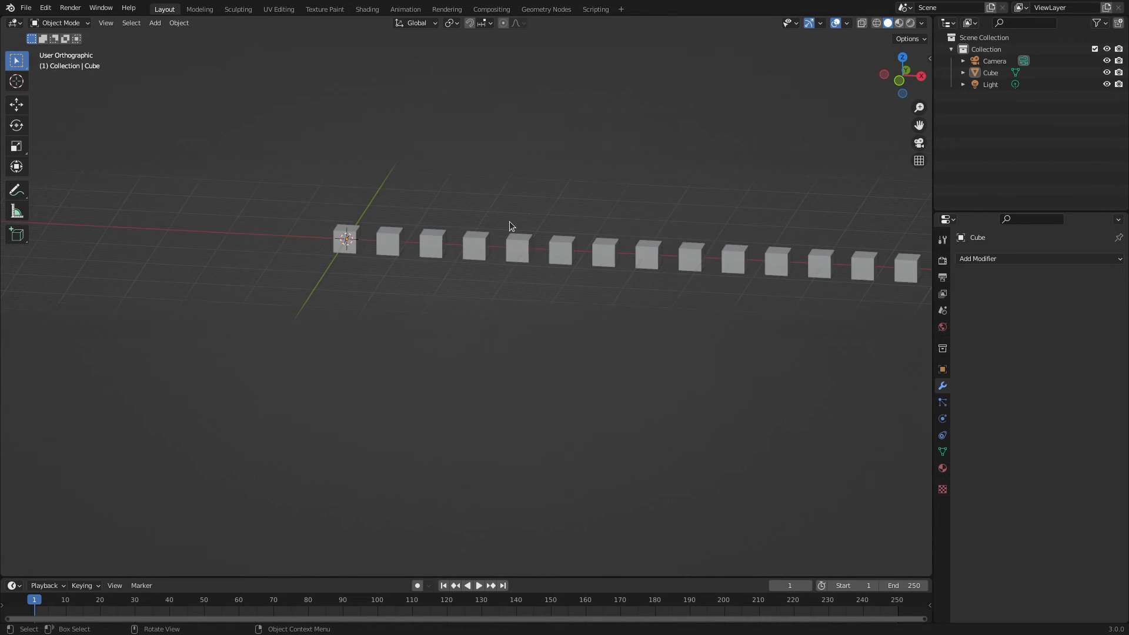
pyautogui.scroll(3, 509, 221)
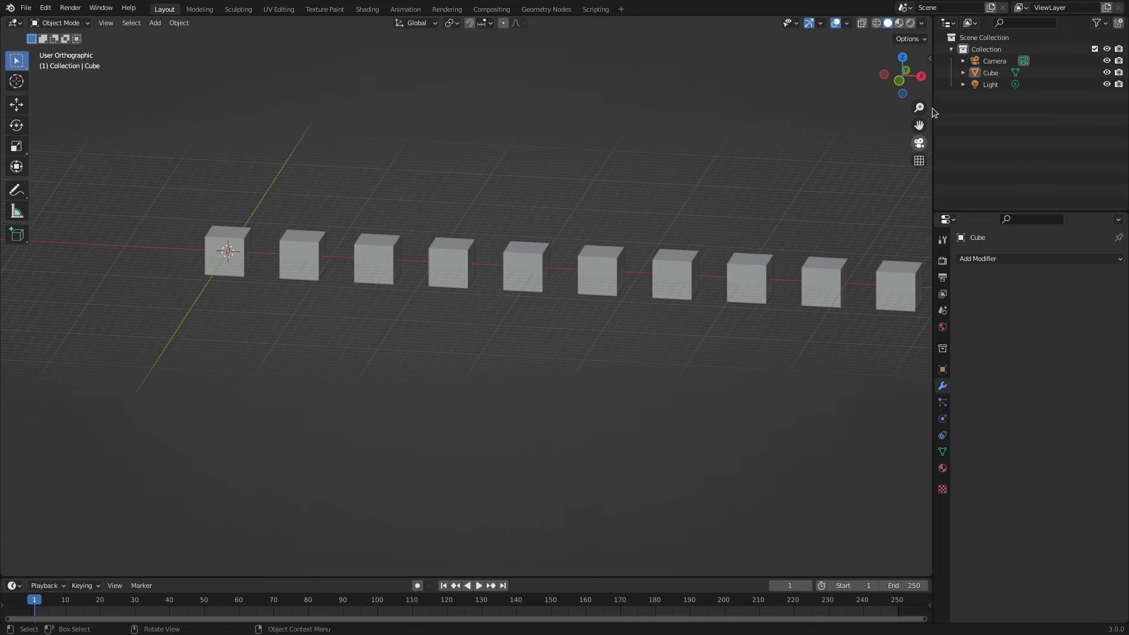
# - Set the scene camera's lens type to Orthographic
pyautogui.click(990, 60)
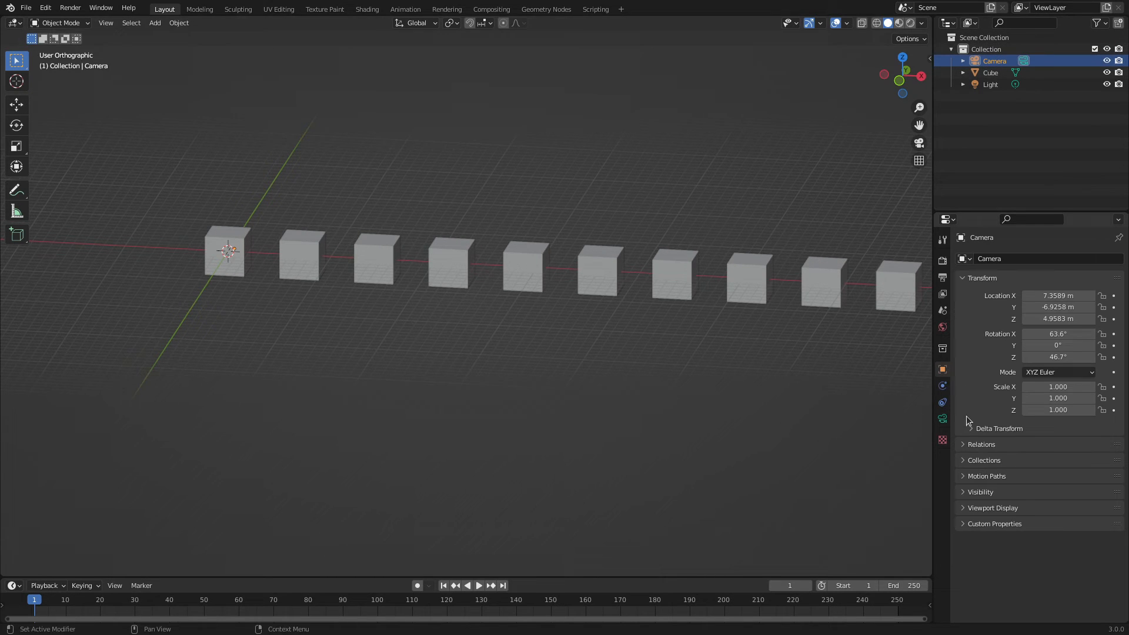
pyautogui.click(942, 419)
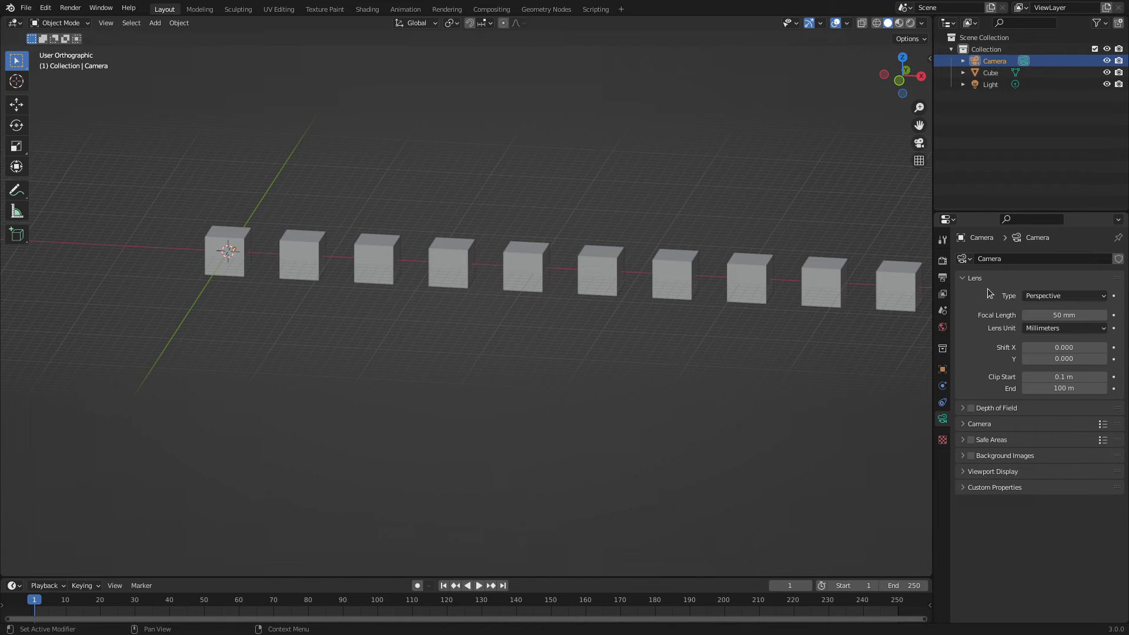
pyautogui.click(1103, 298)
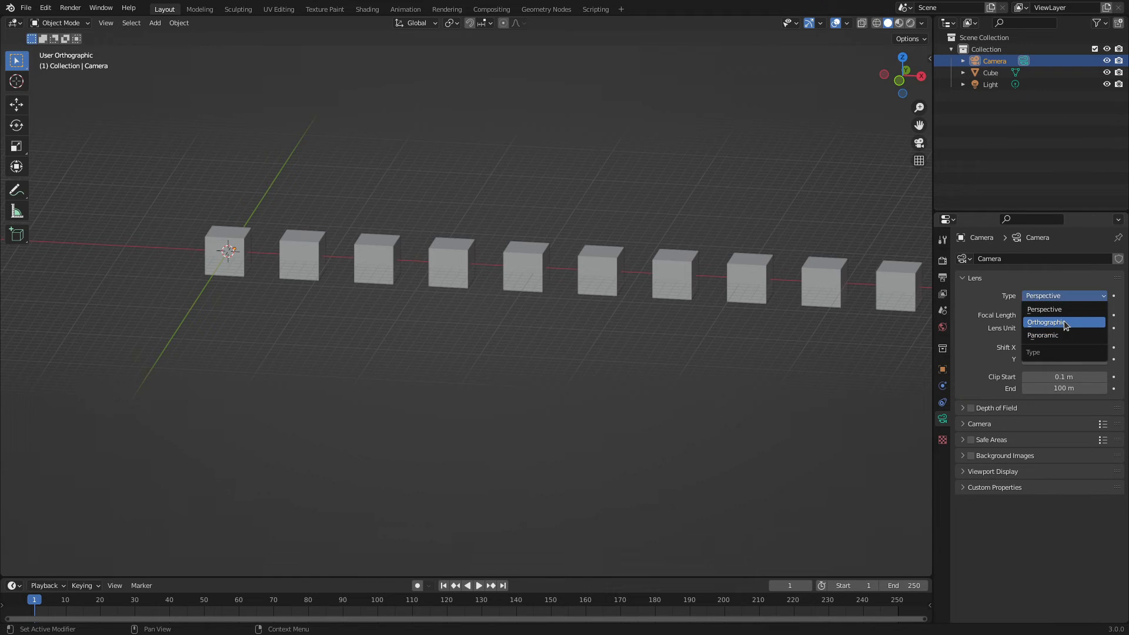
pyautogui.click(1045, 322)
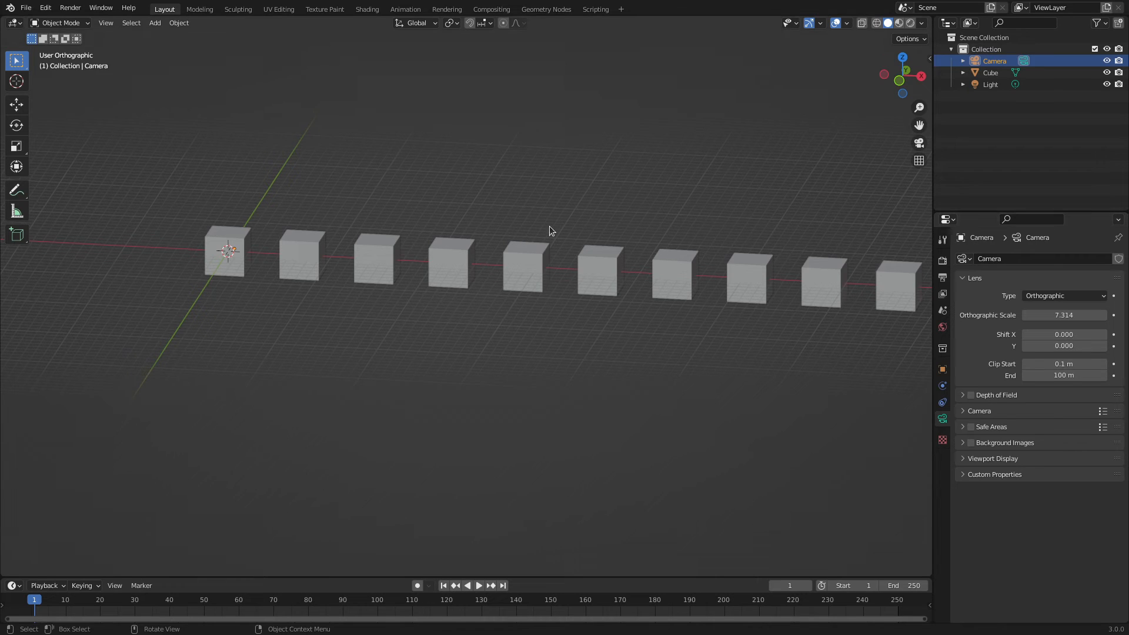
# - Select the row of cubes, check its modifiers and delete it from the scene
pyautogui.click(305, 257)
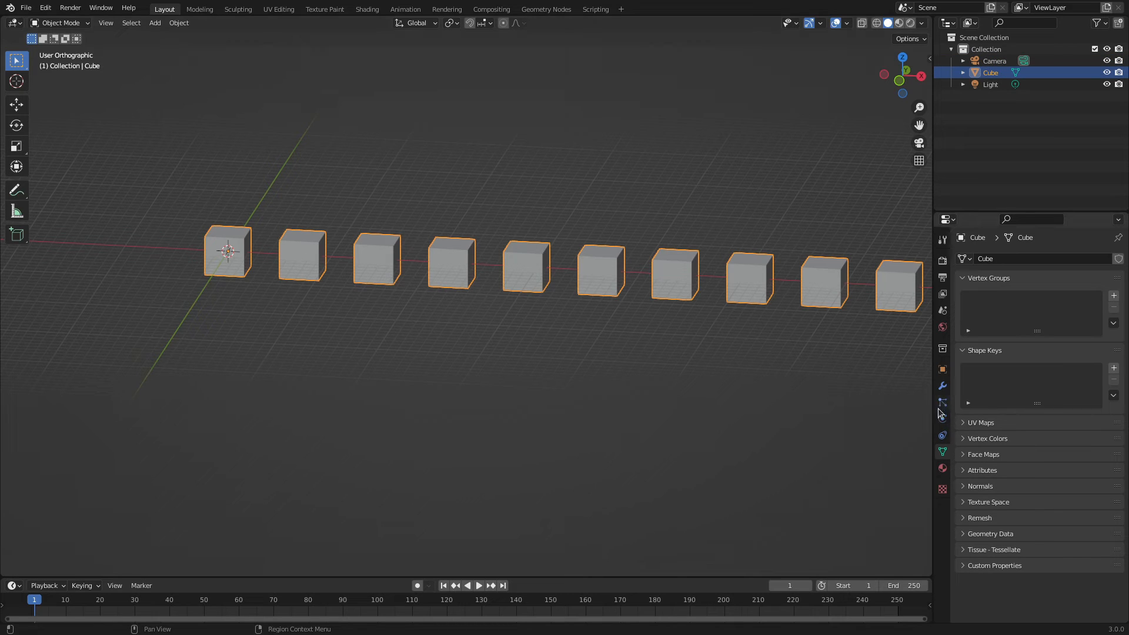
pyautogui.click(942, 386)
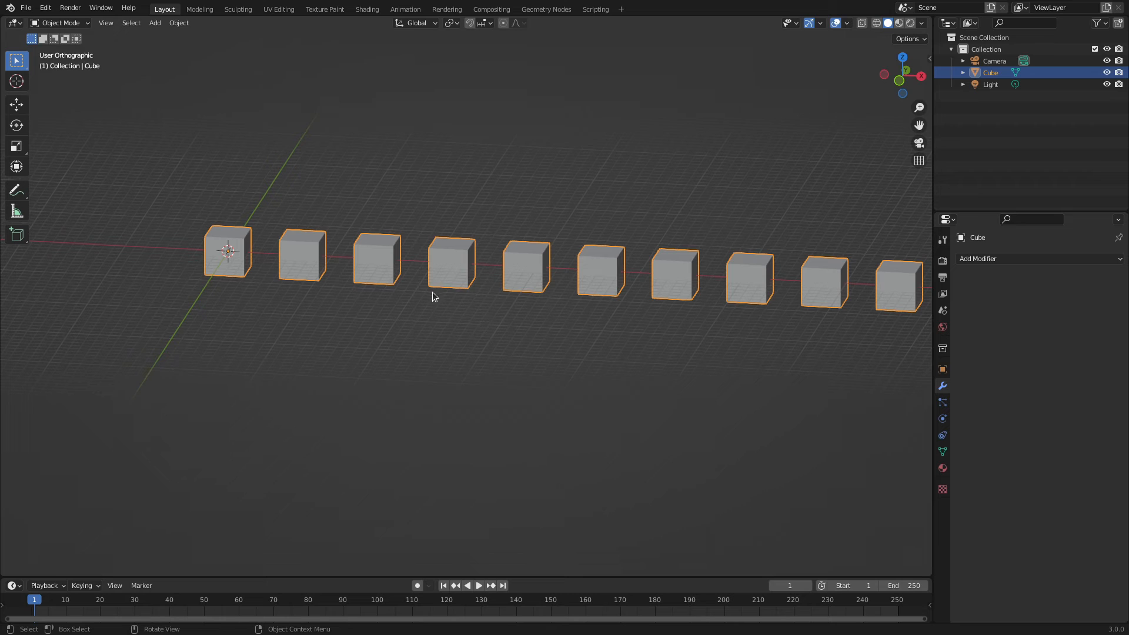
pyautogui.press('x')
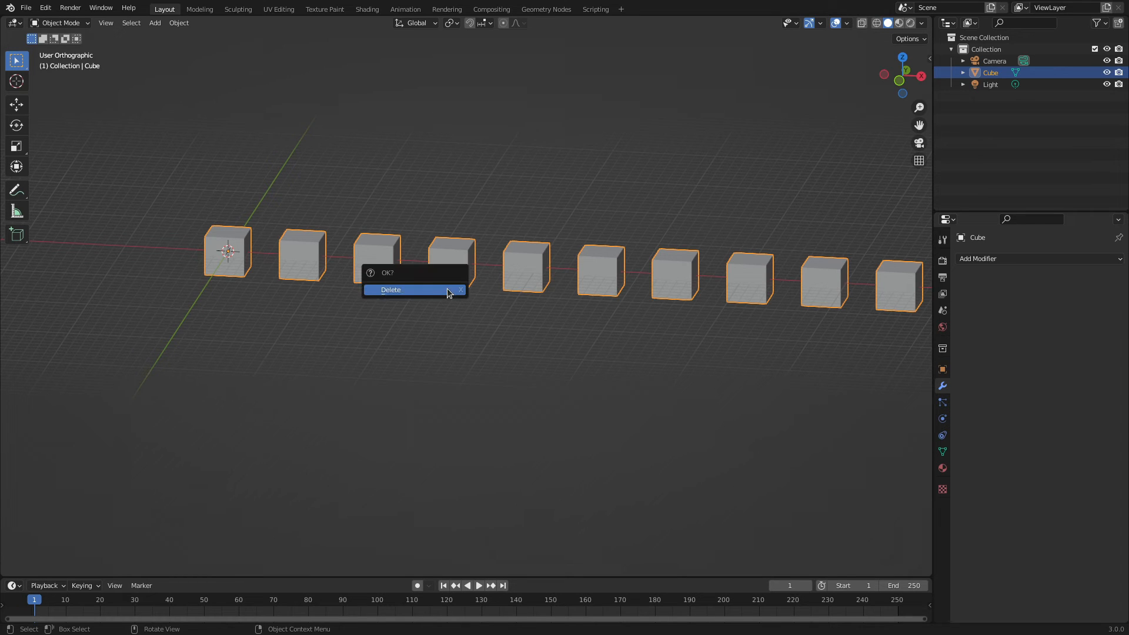
pyautogui.click(448, 291)
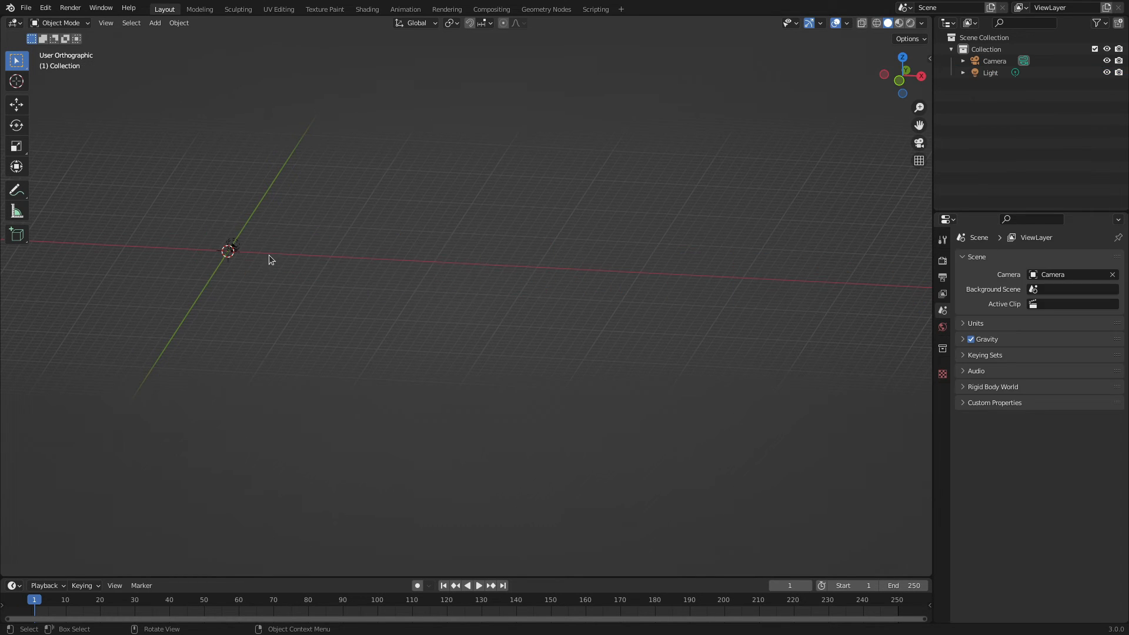
# - Add a torus mesh to the scene and view it through the orthographic camera
pyautogui.hotkey('shift', 's')
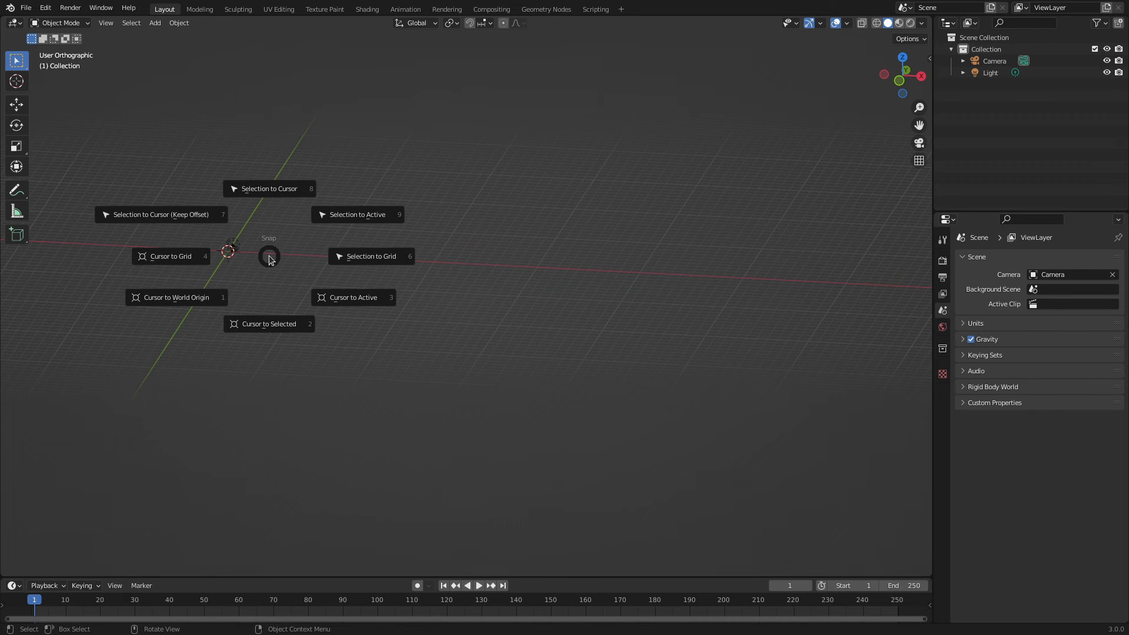
pyautogui.press('Escape')
pyautogui.hotkey('shift', 'a')
pyautogui.moveTo(269, 256)
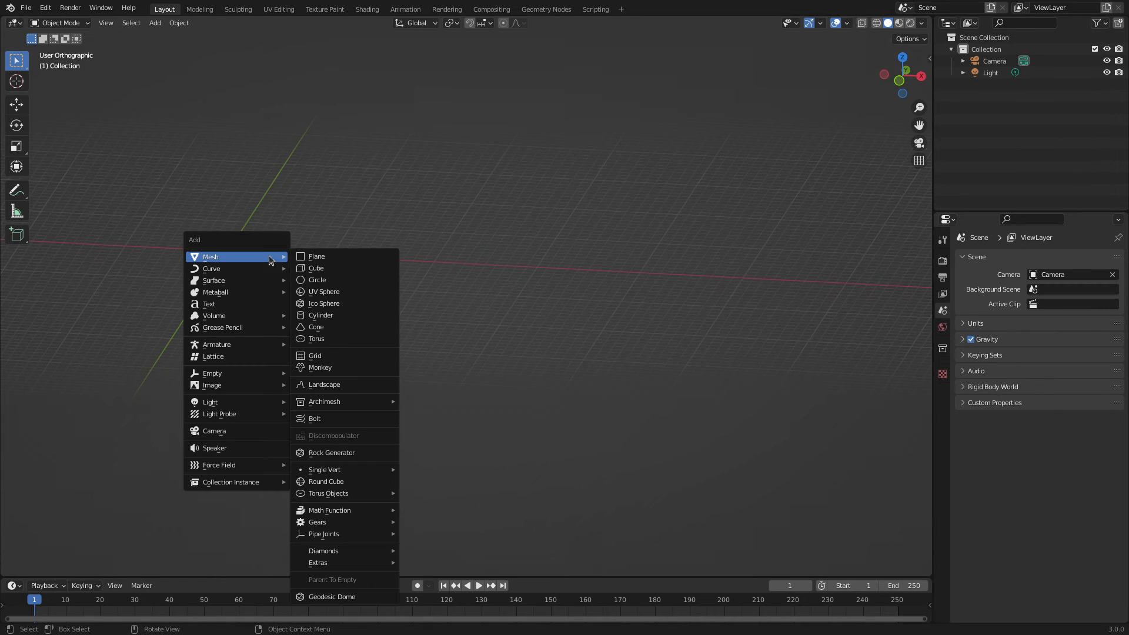
pyautogui.click(315, 340)
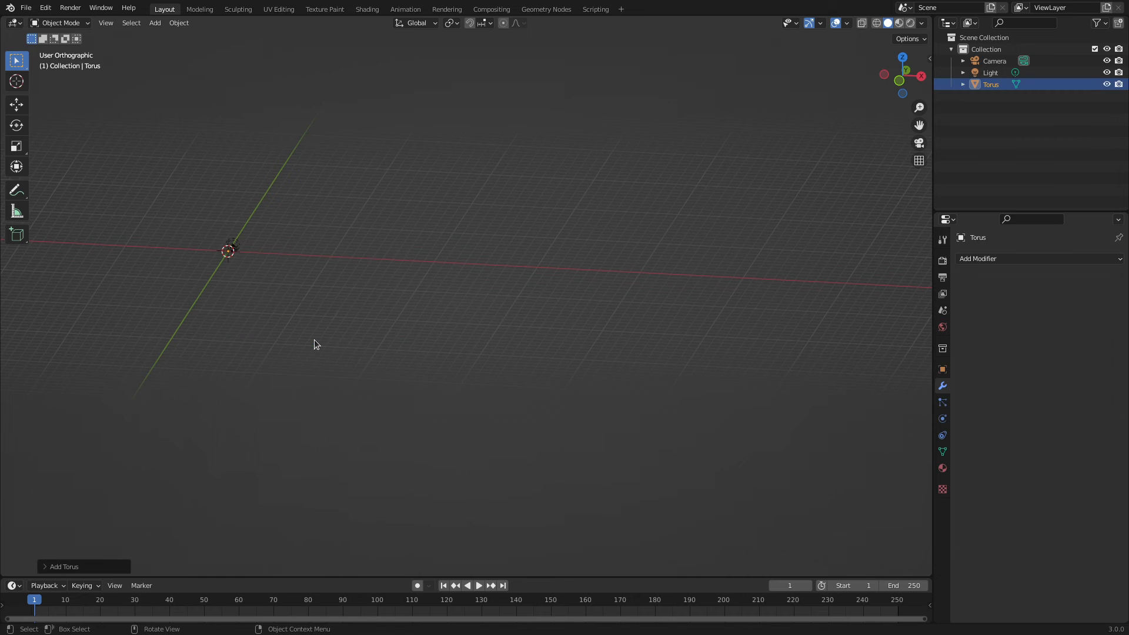
pyautogui.press('KP_0')
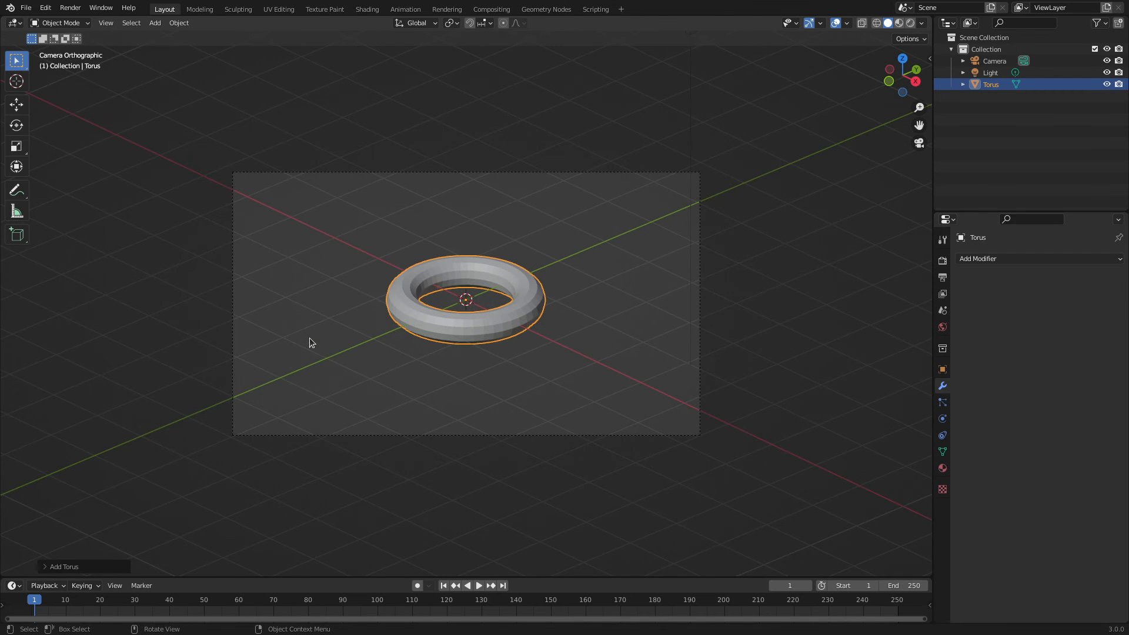
# - Leave the camera view to see the torus and camera from above, and show the selected torus's transform properties
pyautogui.click(493, 347)
pyautogui.moveTo(493, 358); pyautogui.dragTo(540, 348, button='middle')
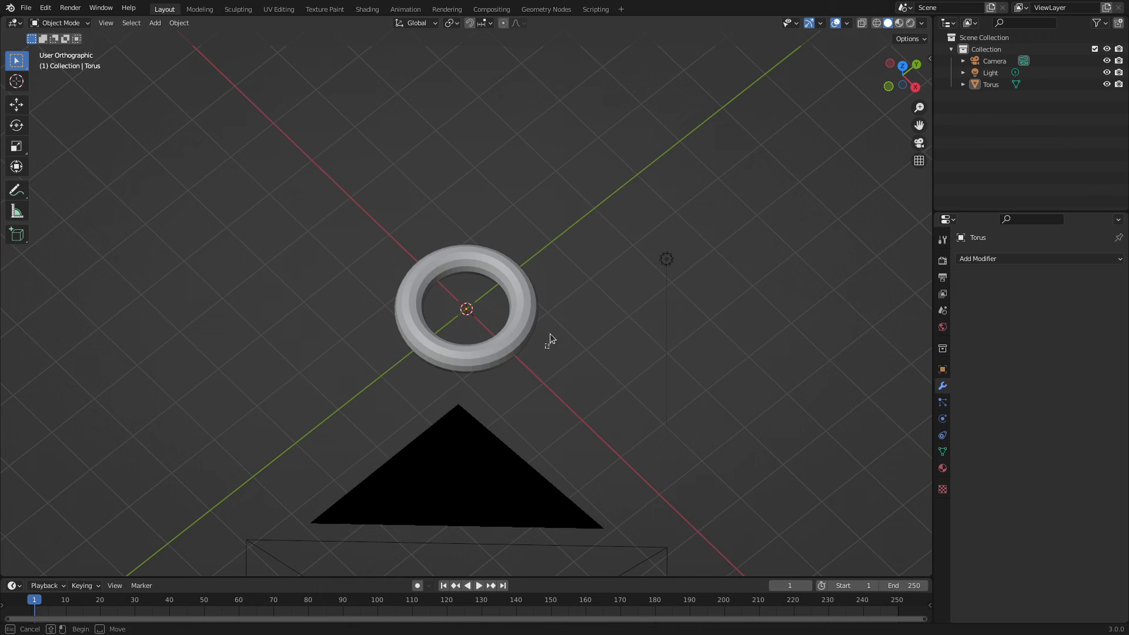
pyautogui.moveTo(550, 338); pyautogui.dragTo(541, 298, button='middle')
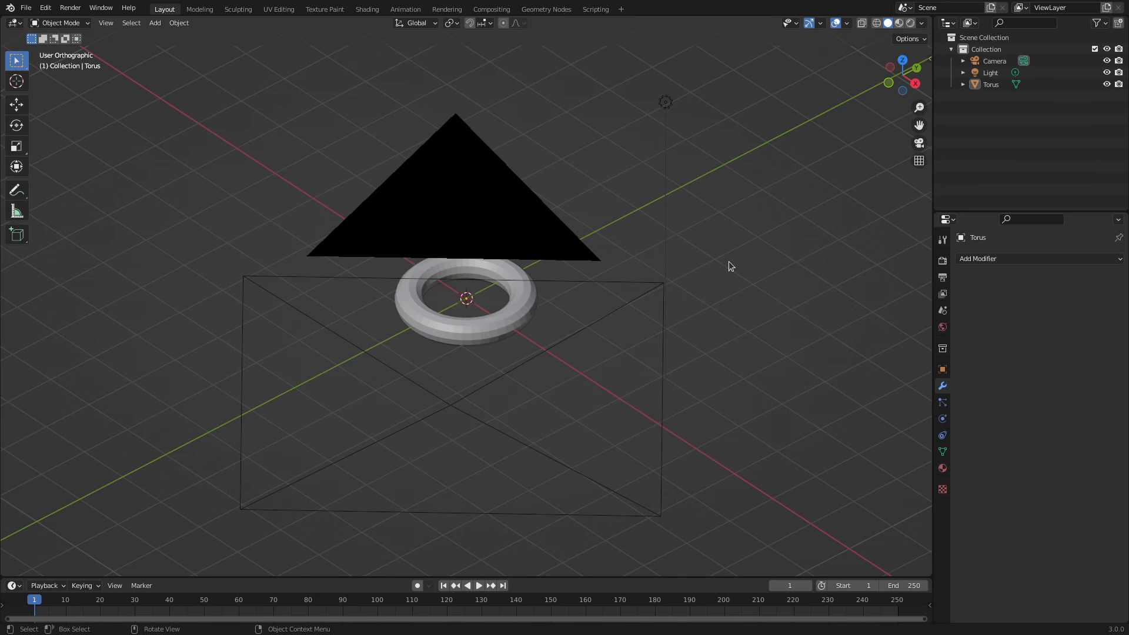
pyautogui.press('n')
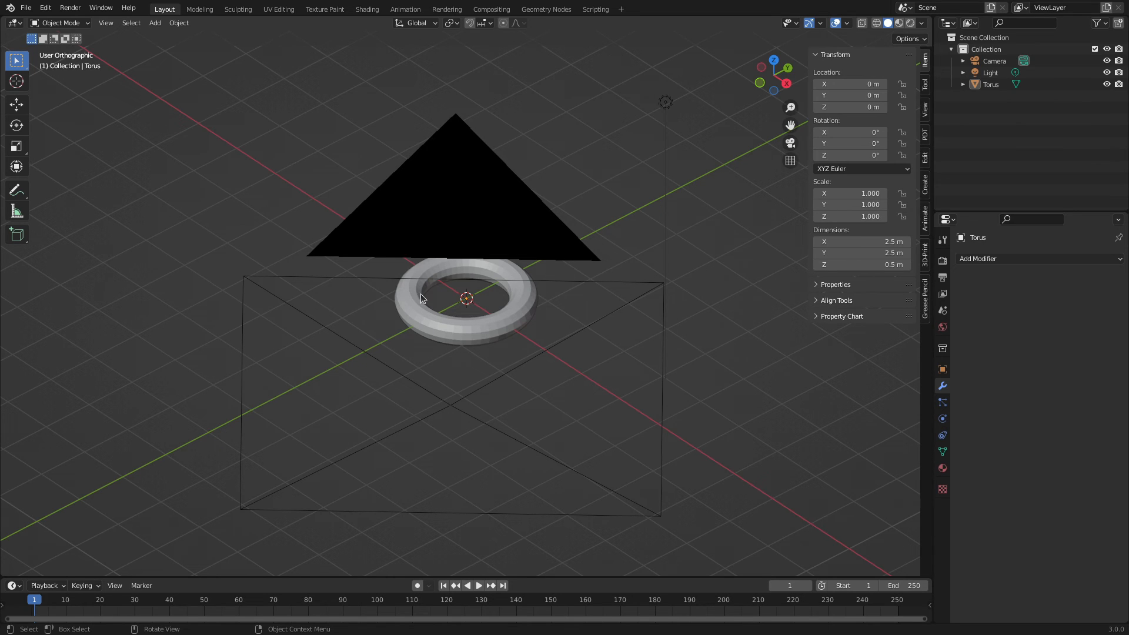
pyautogui.click(510, 305)
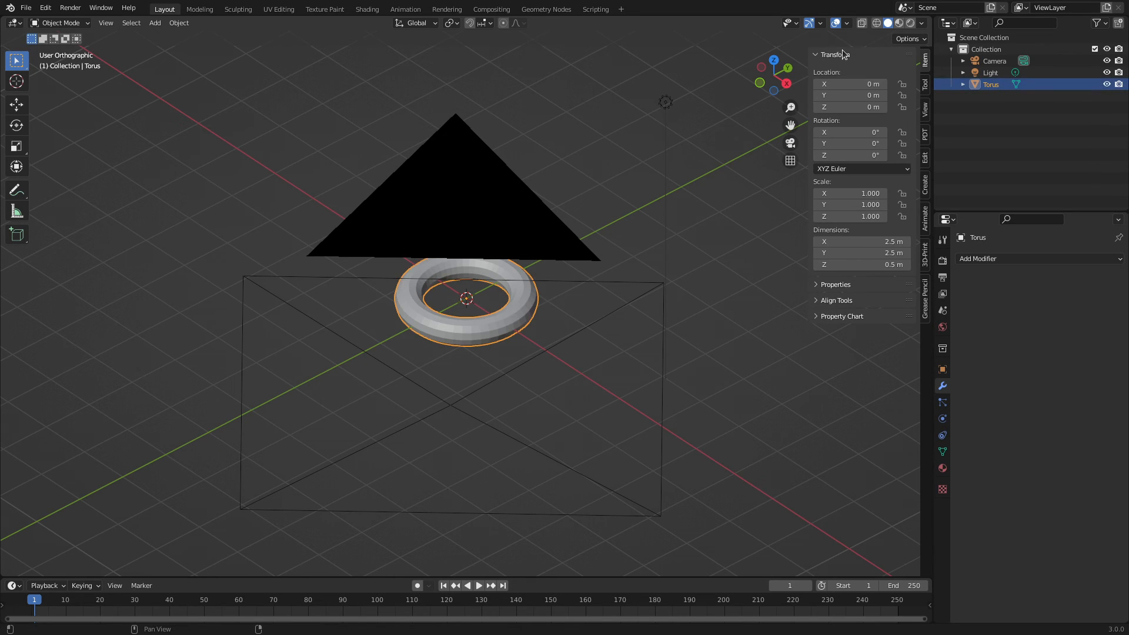